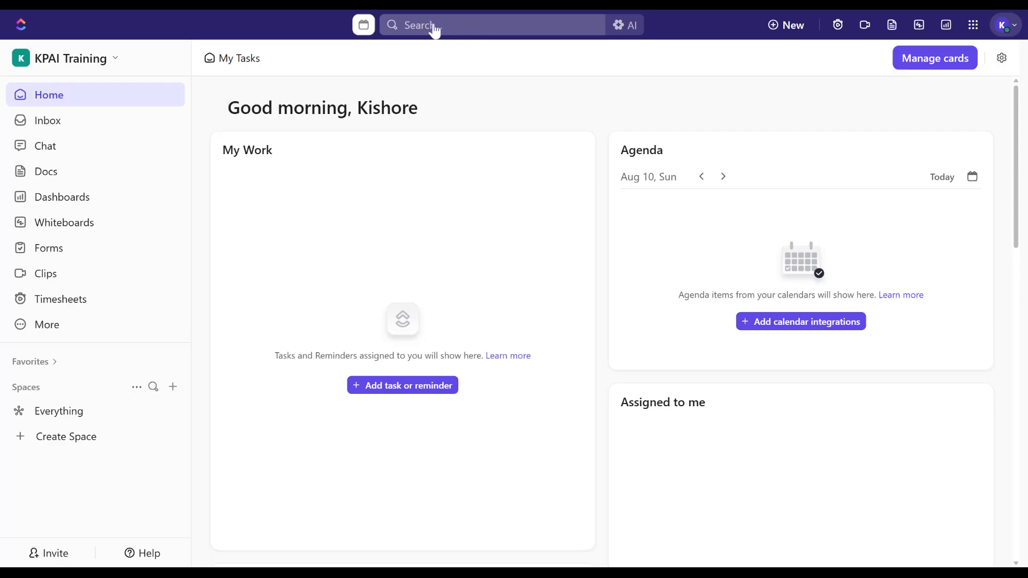
Search the workspace commands for "Clicka" and open the ClickApps settings
click(442, 25)
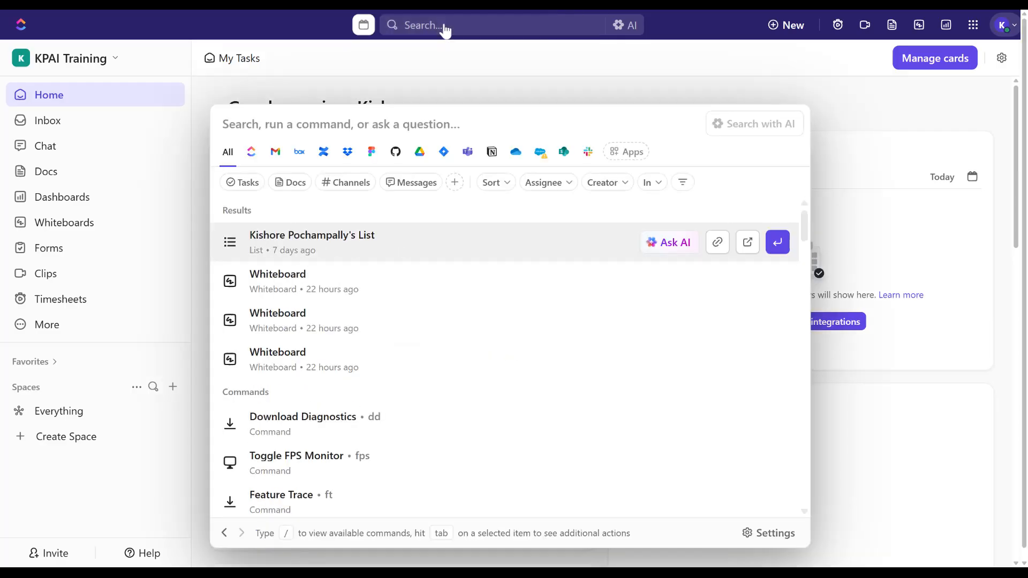
text(Cl)
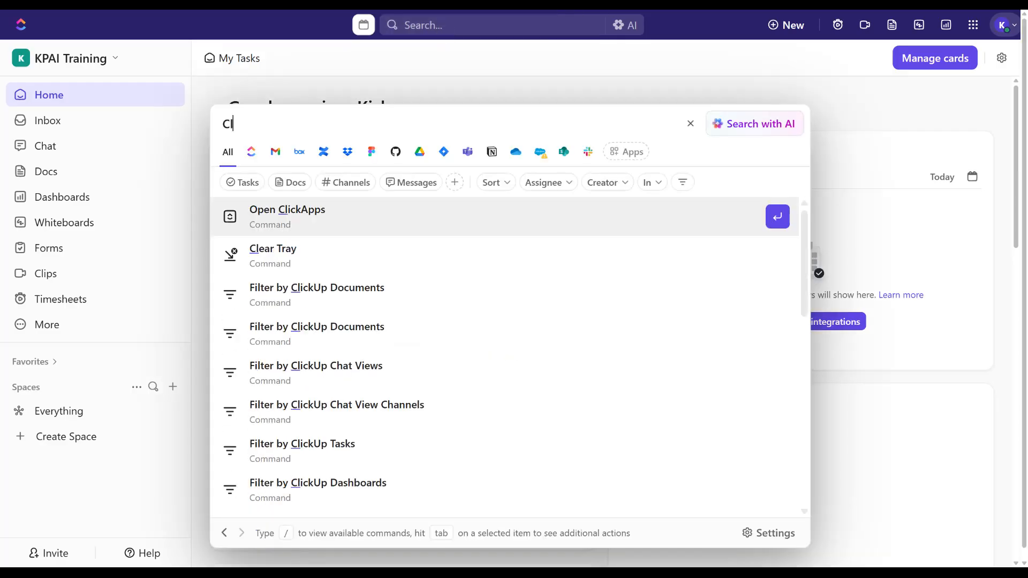
text(icka)
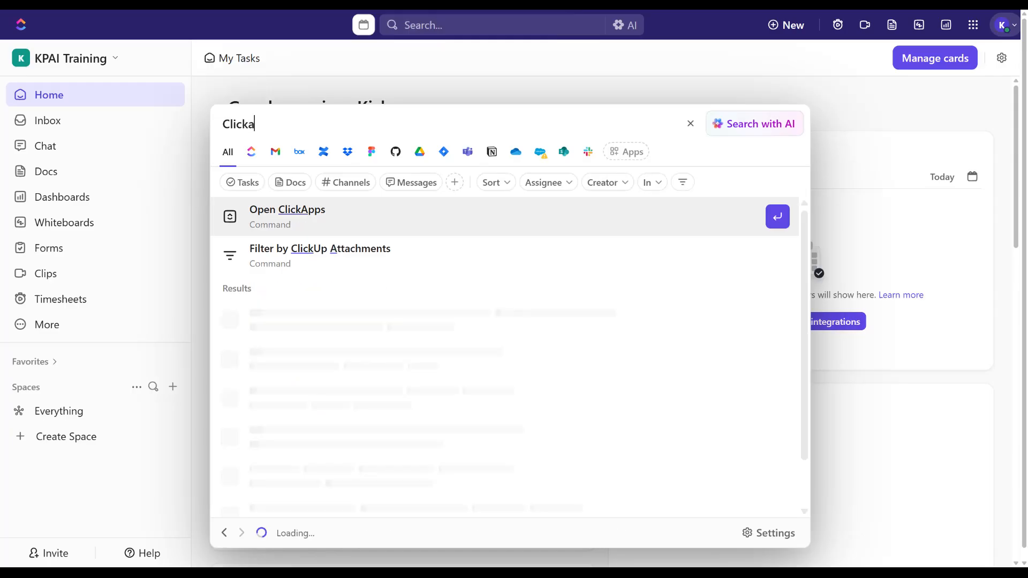
click(303, 219)
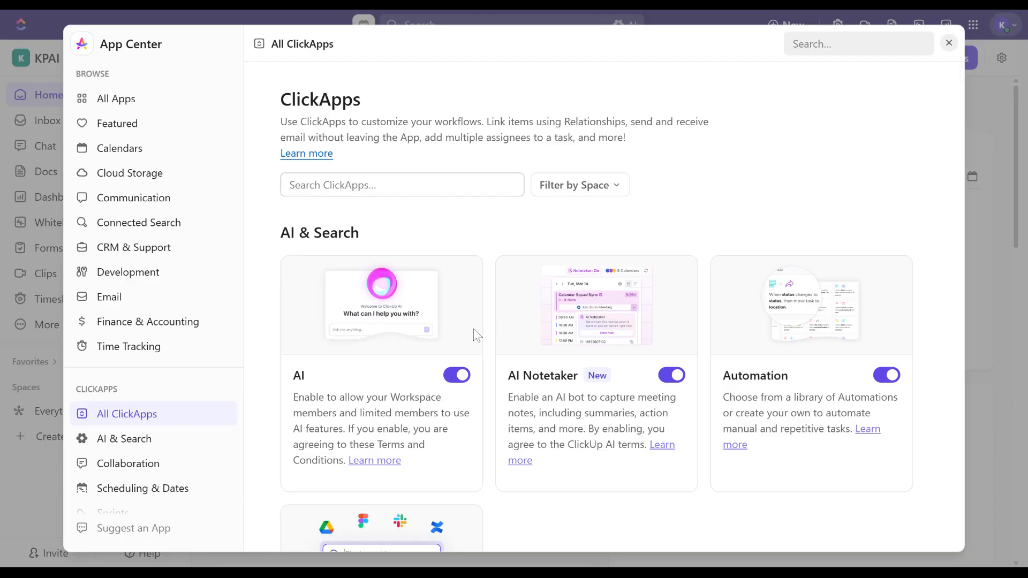
Disable and re-enable the AI ClickApp, and close the App Center
click(459, 376)
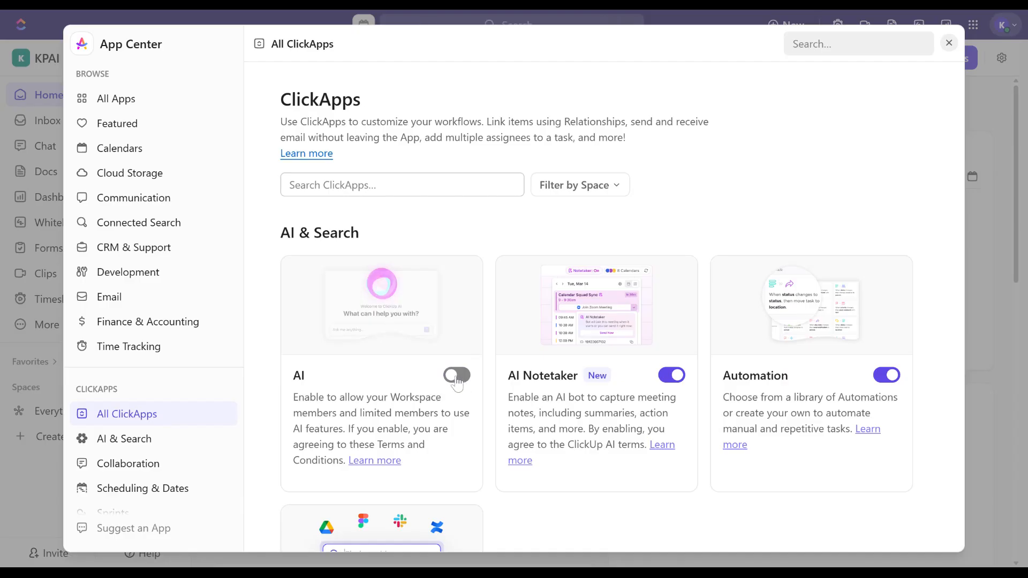
click(458, 376)
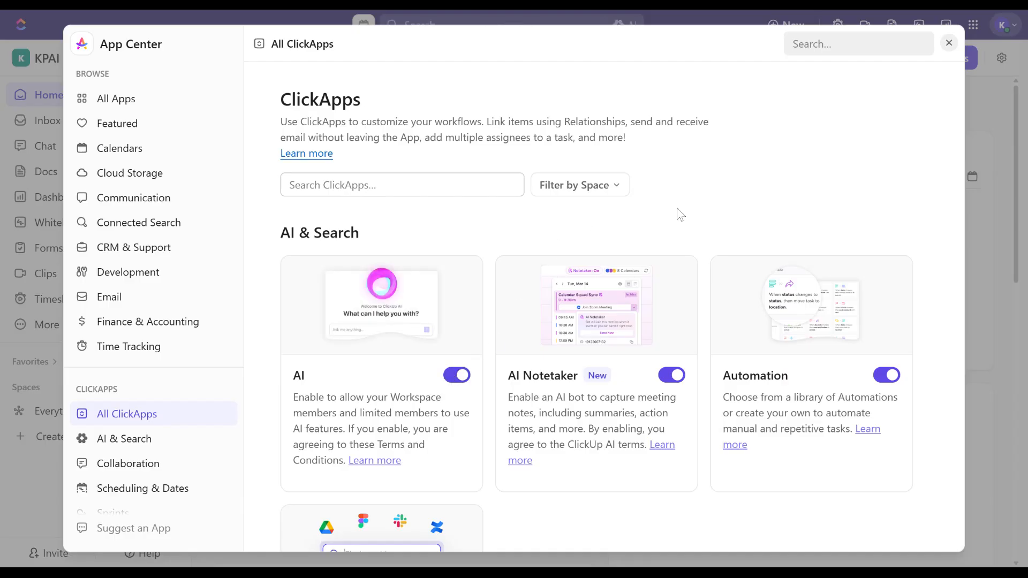
click(948, 43)
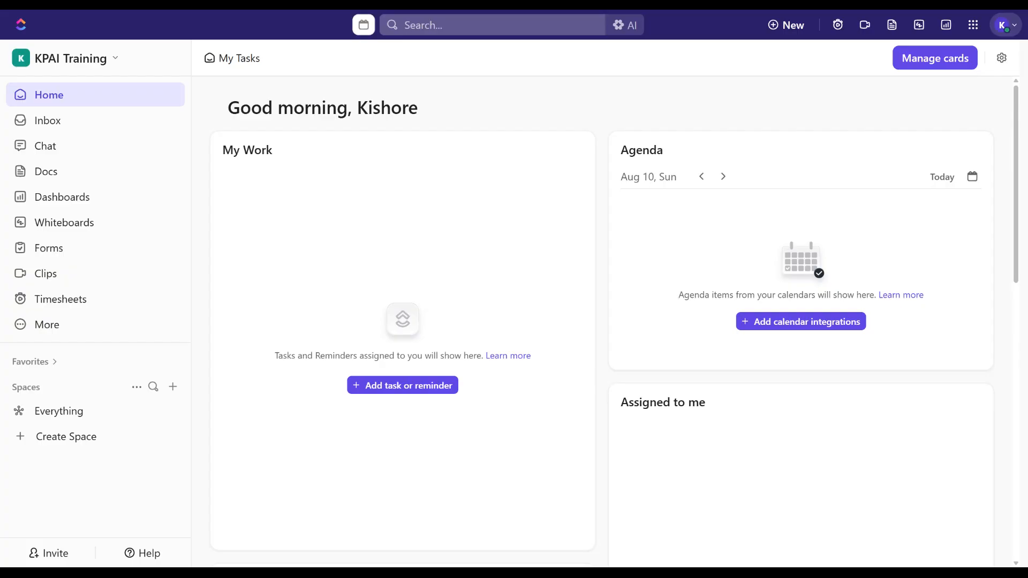
Try to have ClickUp Brain create the space with the prompt "Create a new space called 'Construction Projects'", and close the assistant
click(623, 28)
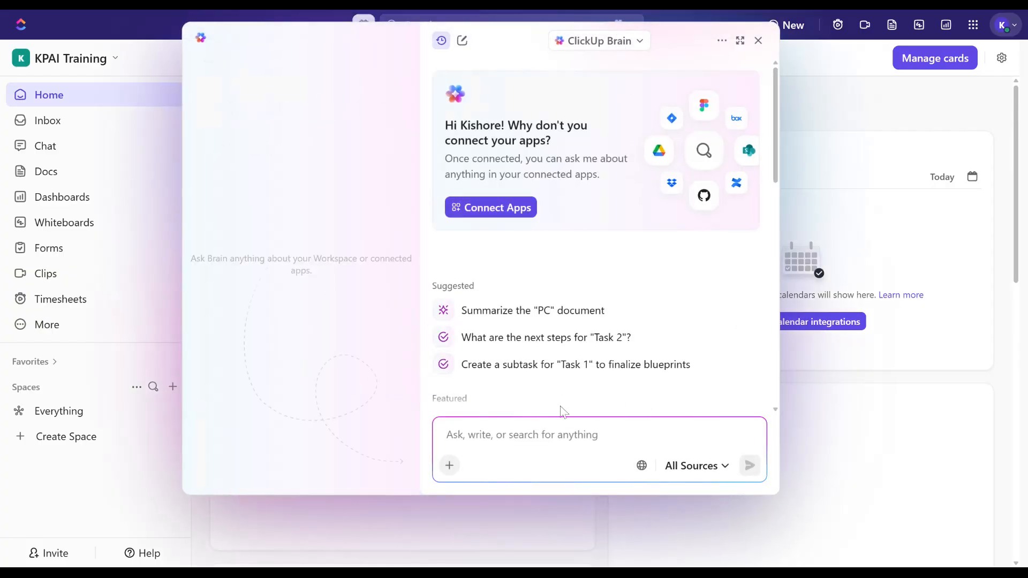
text(Cre)
text(ate )
text(a)
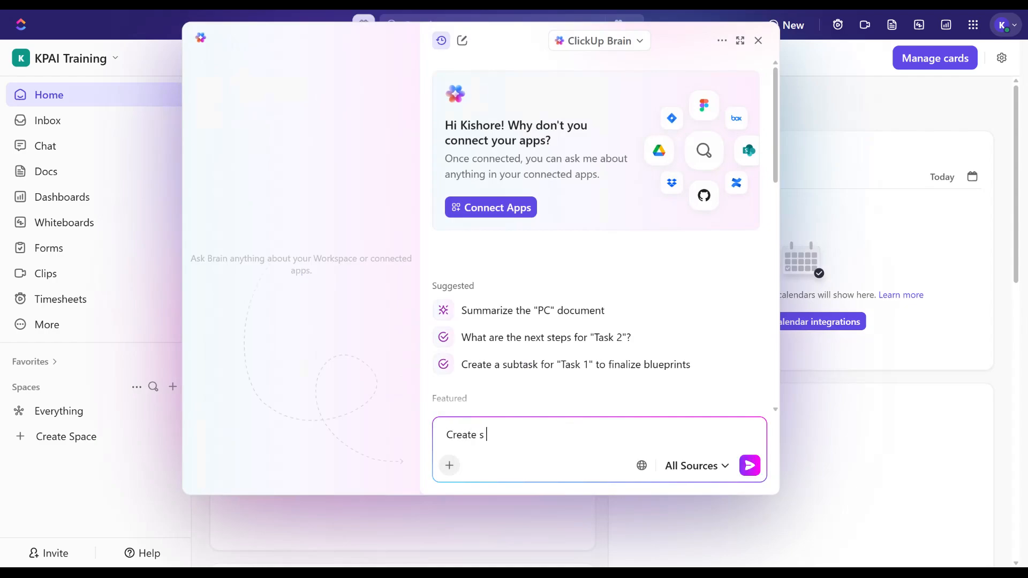
text( new space )
text(for)
key(BackSpace)
key(BackSpace)
key(BackSpace)
text(called 'Constructio)
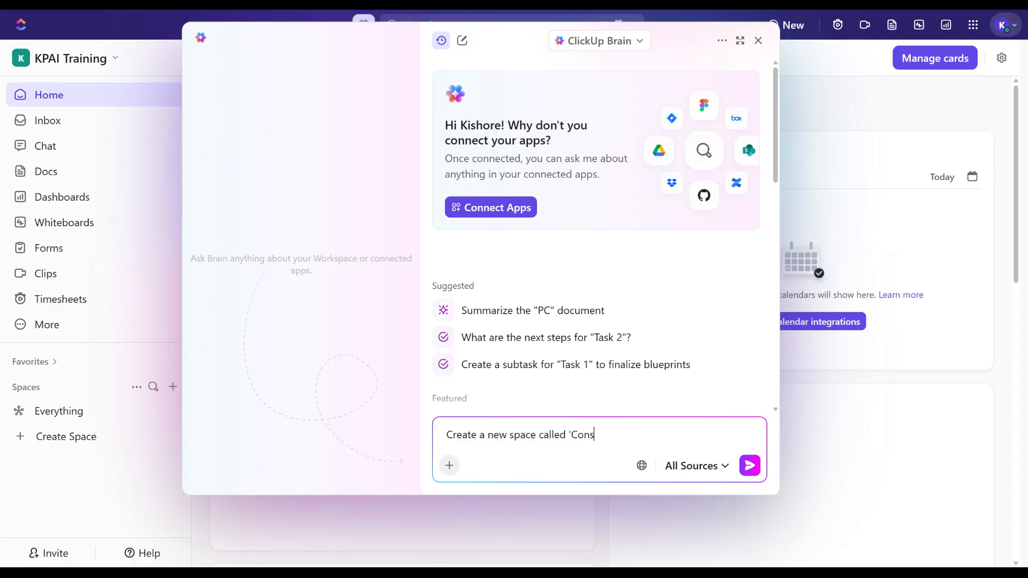
text(n Projects')
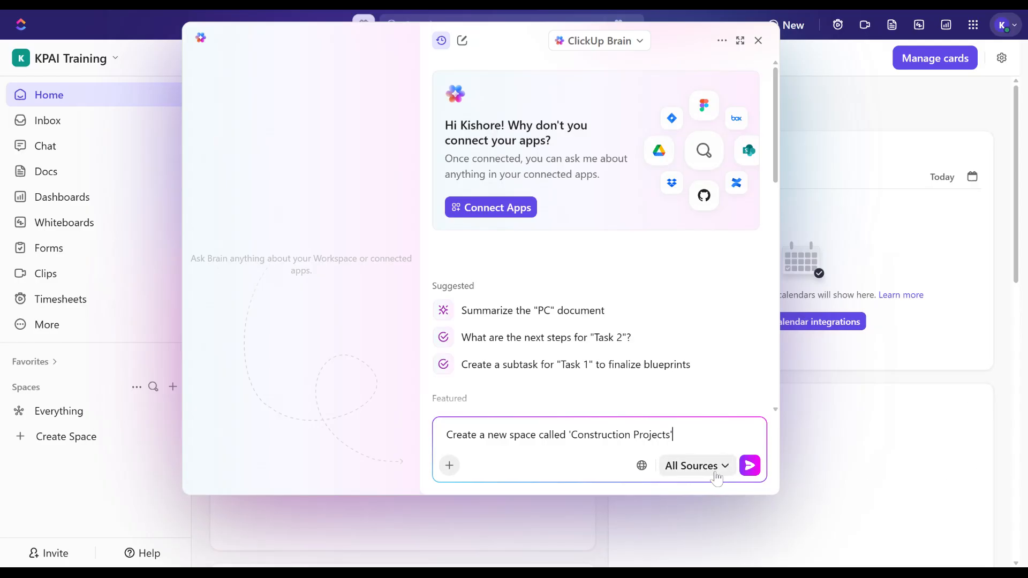
click(750, 465)
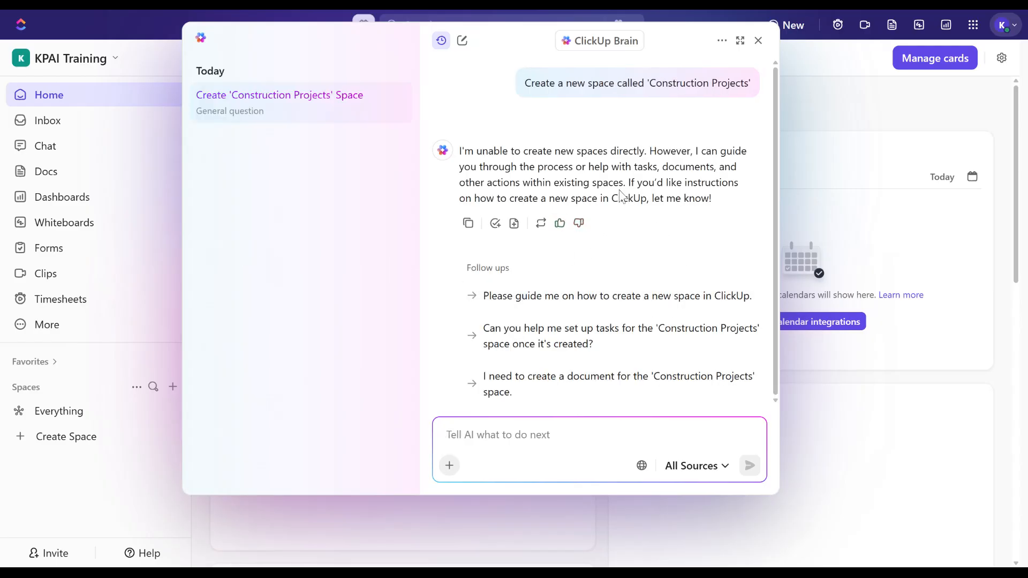
click(758, 41)
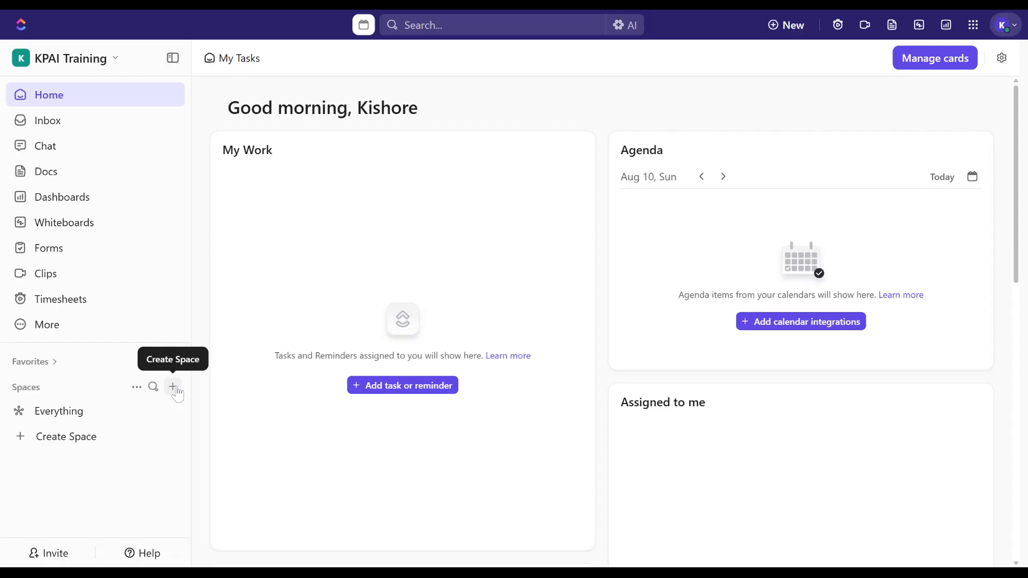
Start a new space named "Construction Projects" and continue to its workflow definition
click(80, 442)
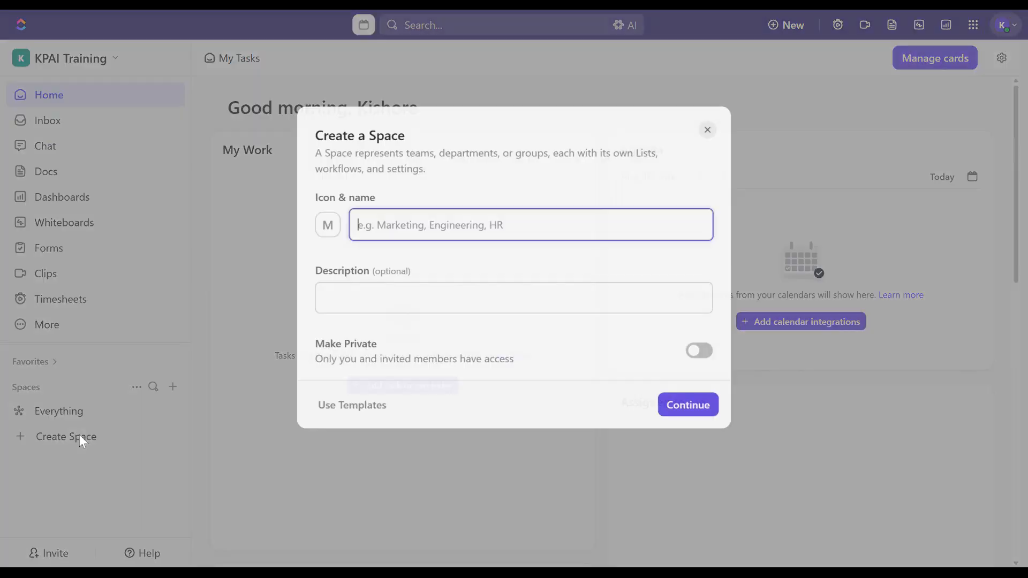
text(Cons)
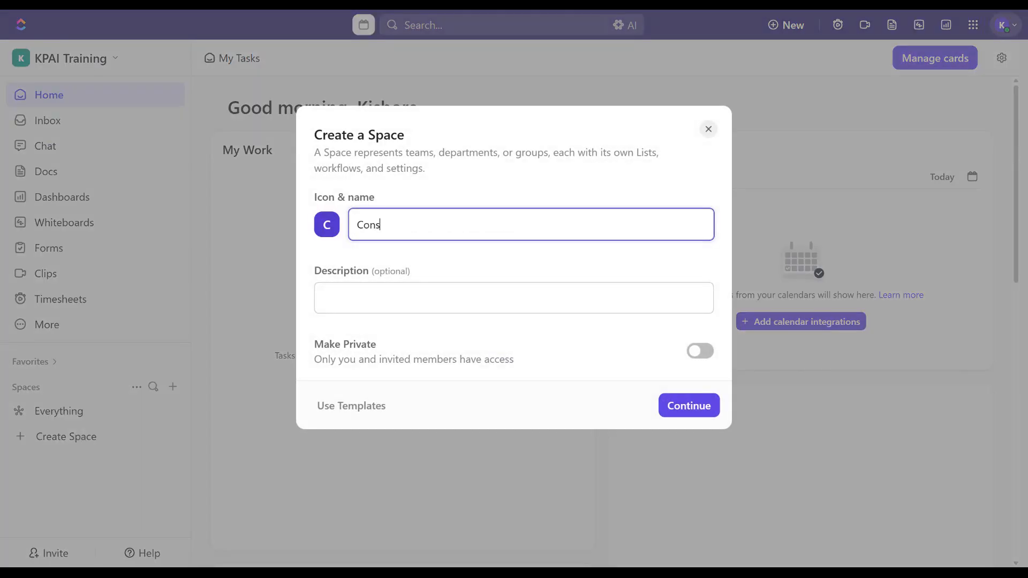
text(truction Projects)
click(685, 408)
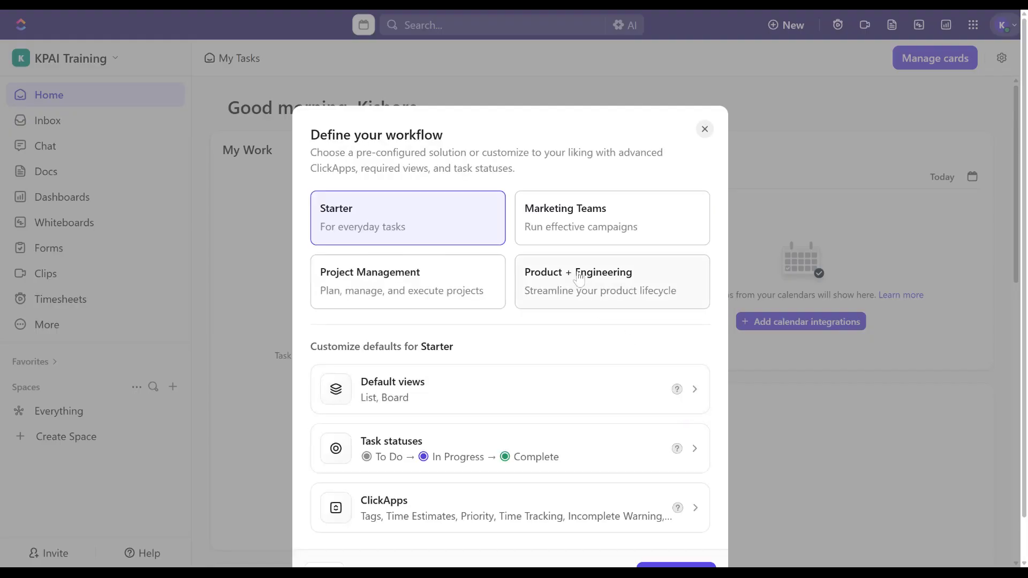
Choose the Project Management workflow with its default views, statuses and ClickApps, and create the space
click(393, 287)
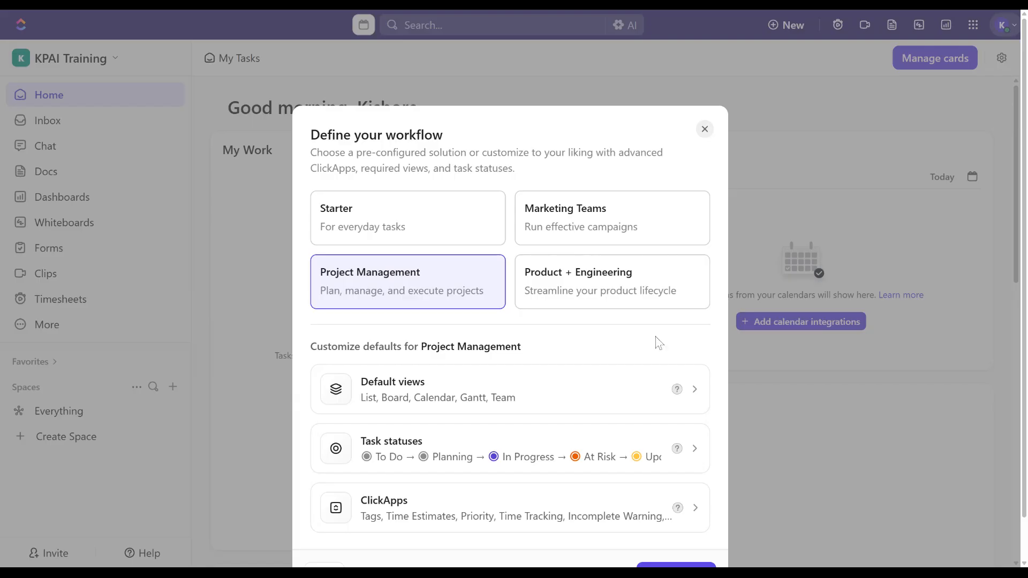
scroll(829, 397, down, 2)
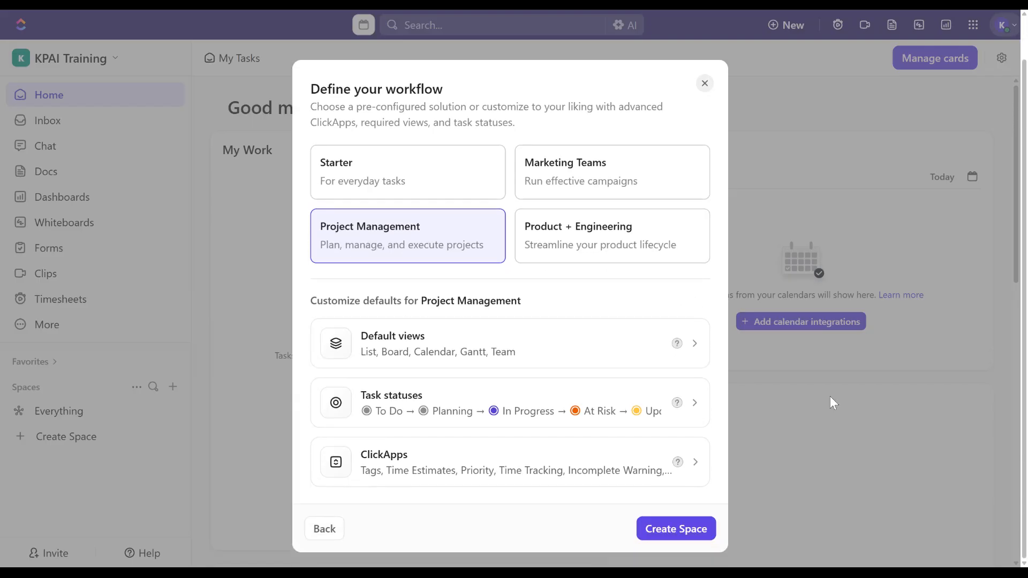
click(681, 535)
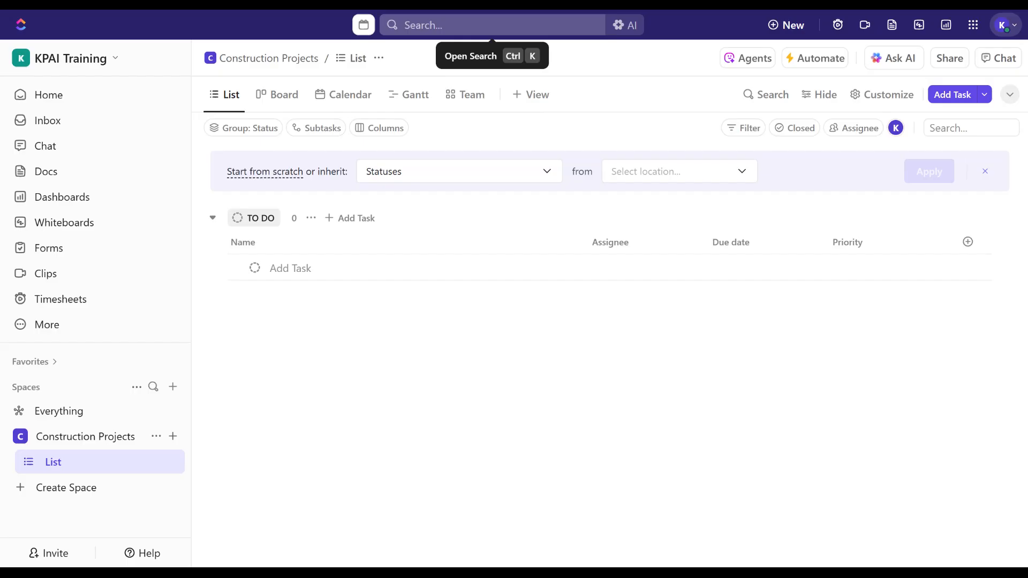
click(619, 28)
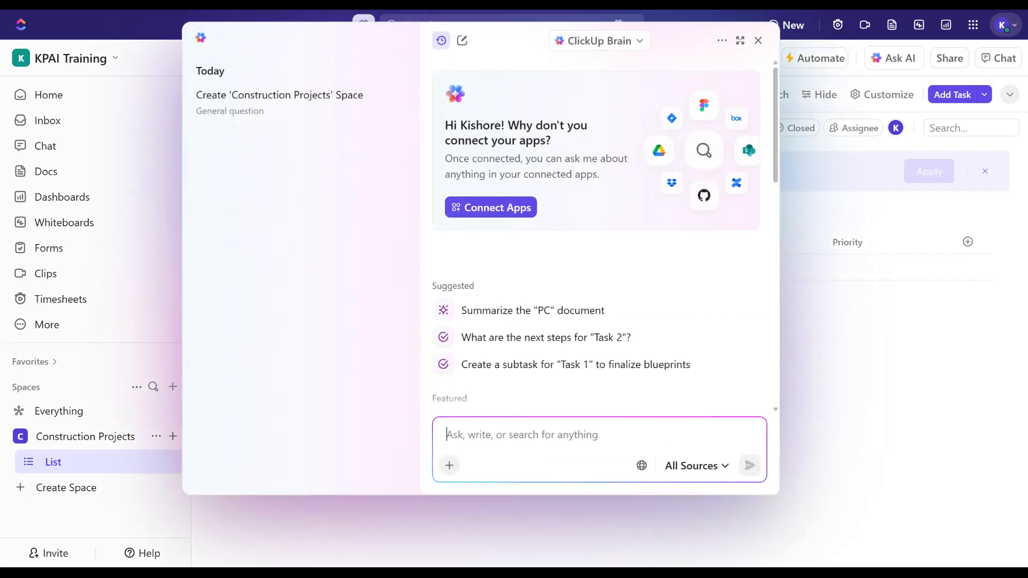
text(C)
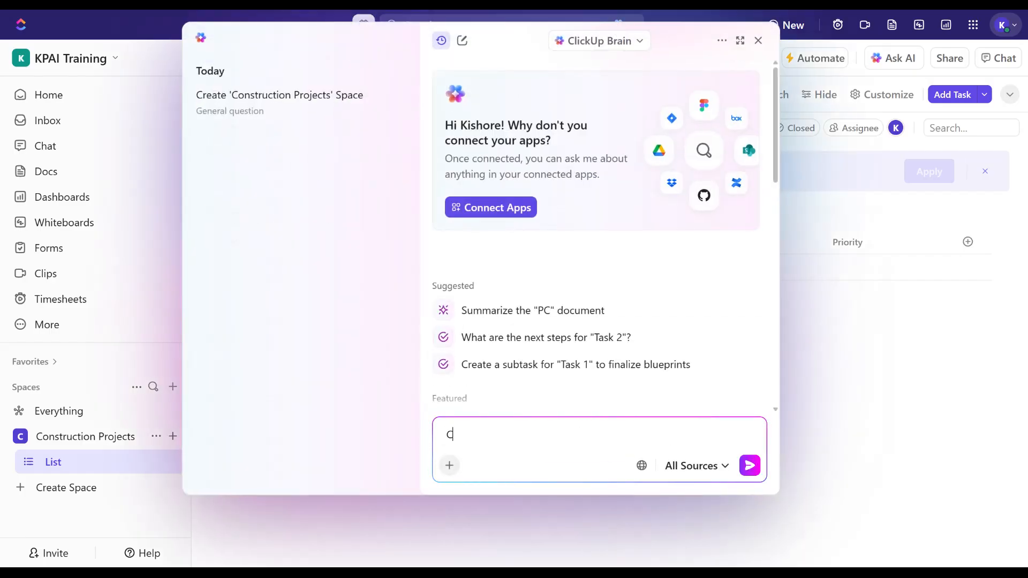
text(reate)
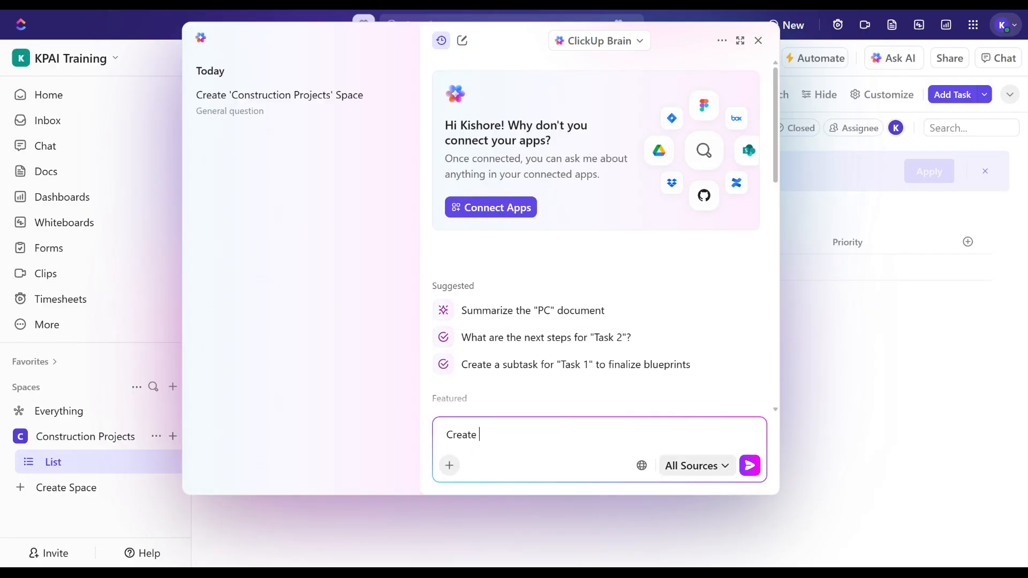
click(696, 465)
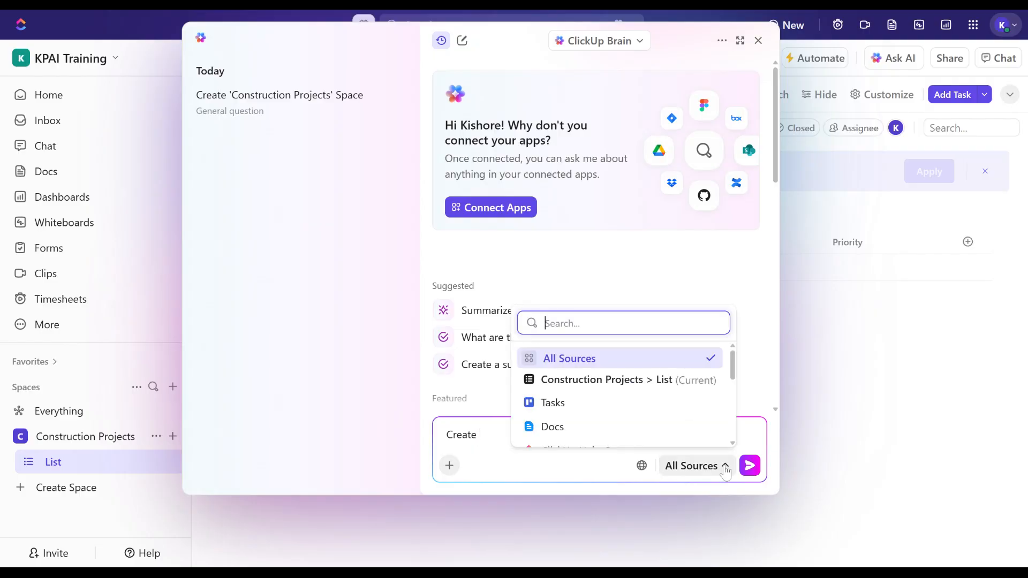
click(621, 380)
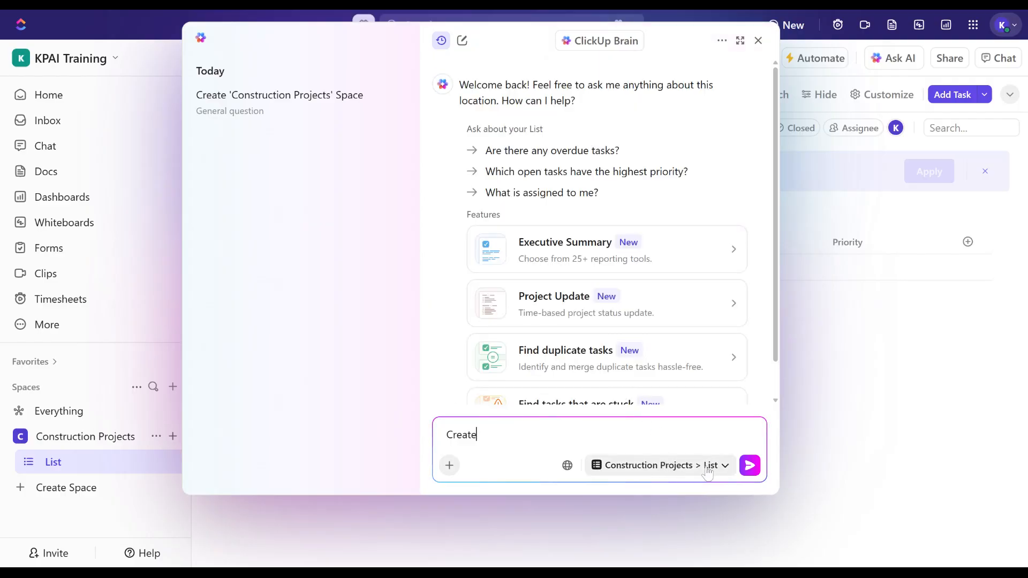
click(677, 468)
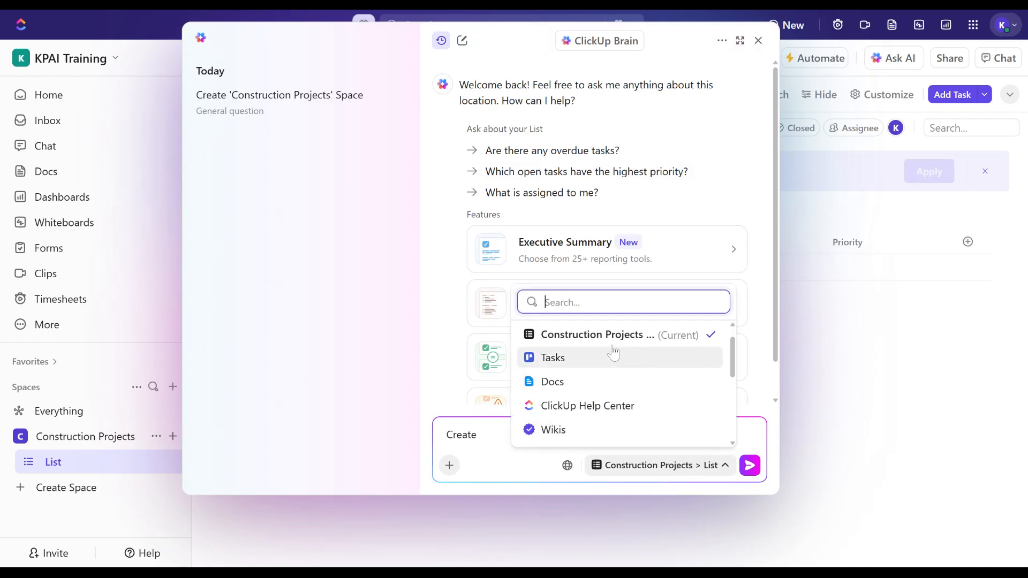
click(605, 335)
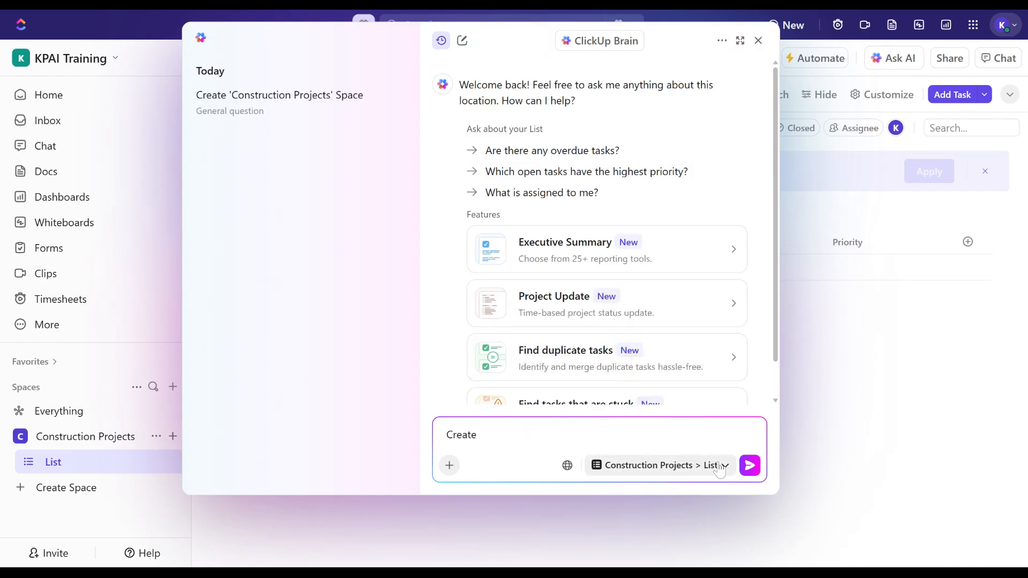
click(724, 466)
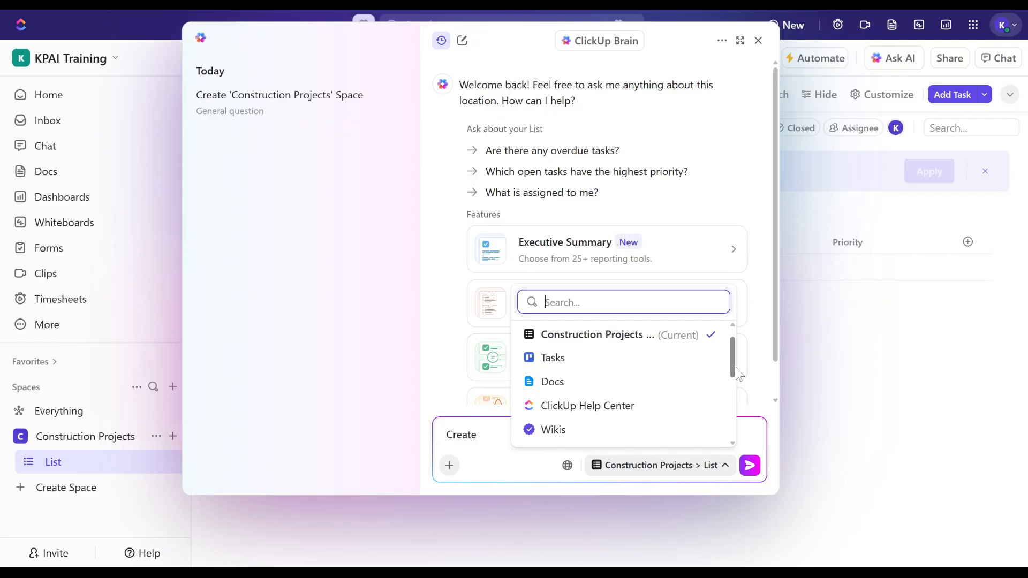
scroll(733, 394, down, 2)
drag(732, 388, 730, 347)
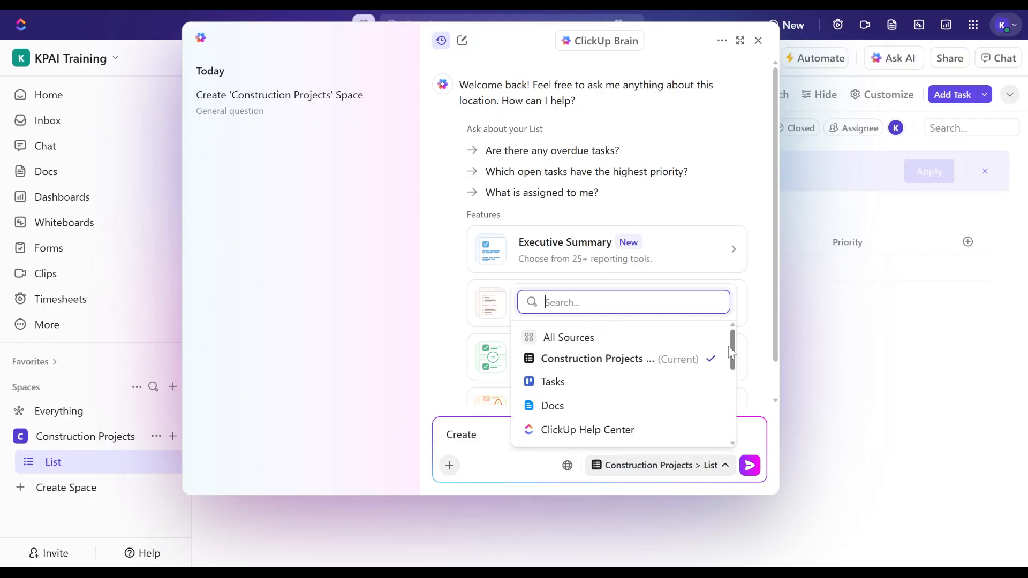
click(573, 339)
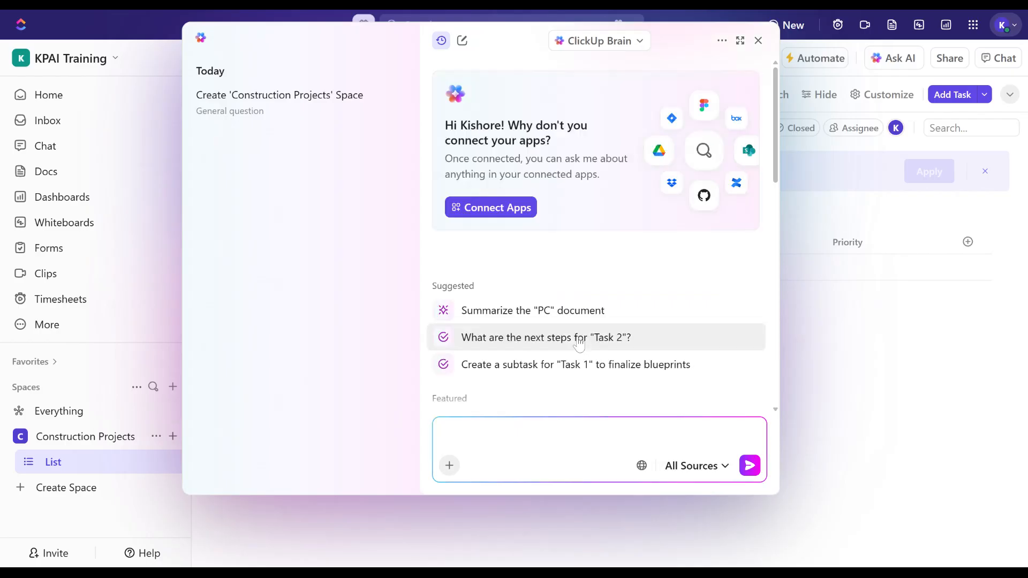
click(724, 466)
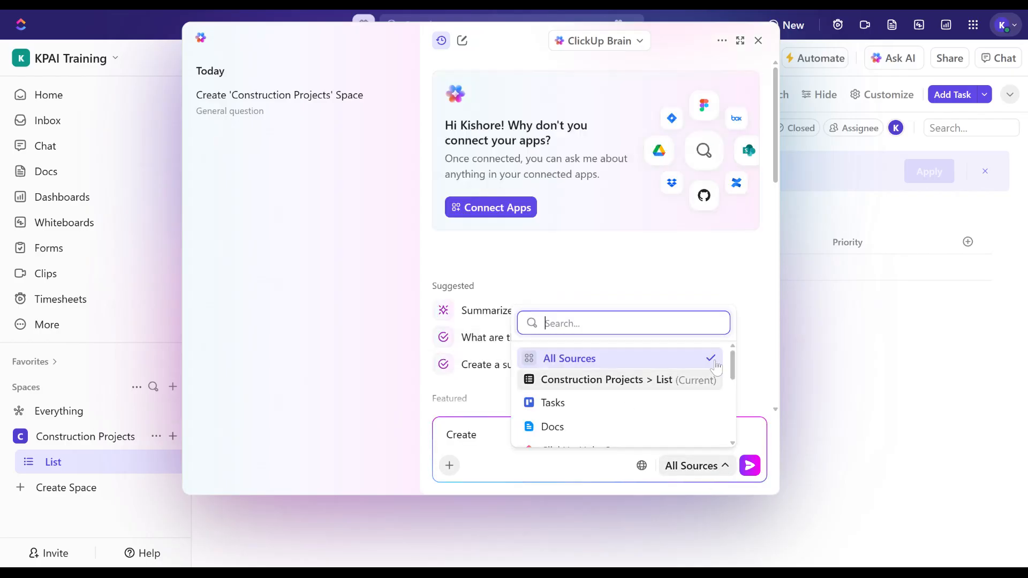
click(610, 283)
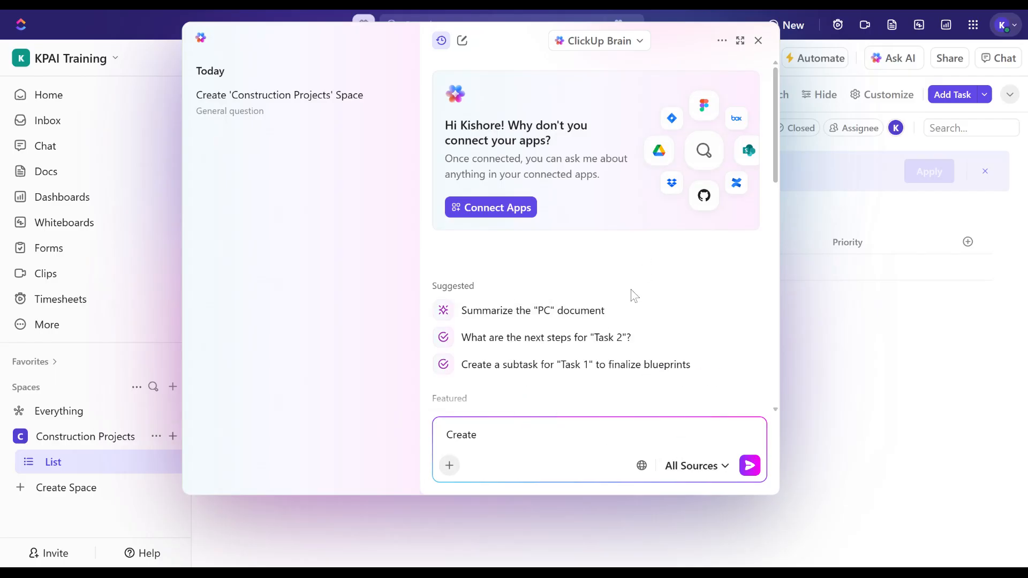
key(Escape)
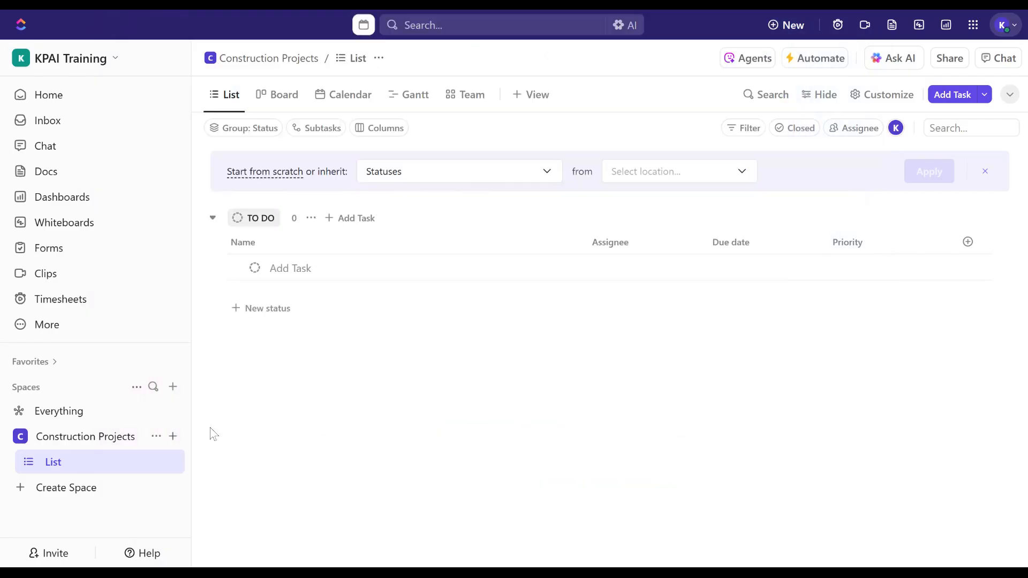
Open the Construction Projects space and start ClickUp Brain with its sources limited to that space
click(99, 439)
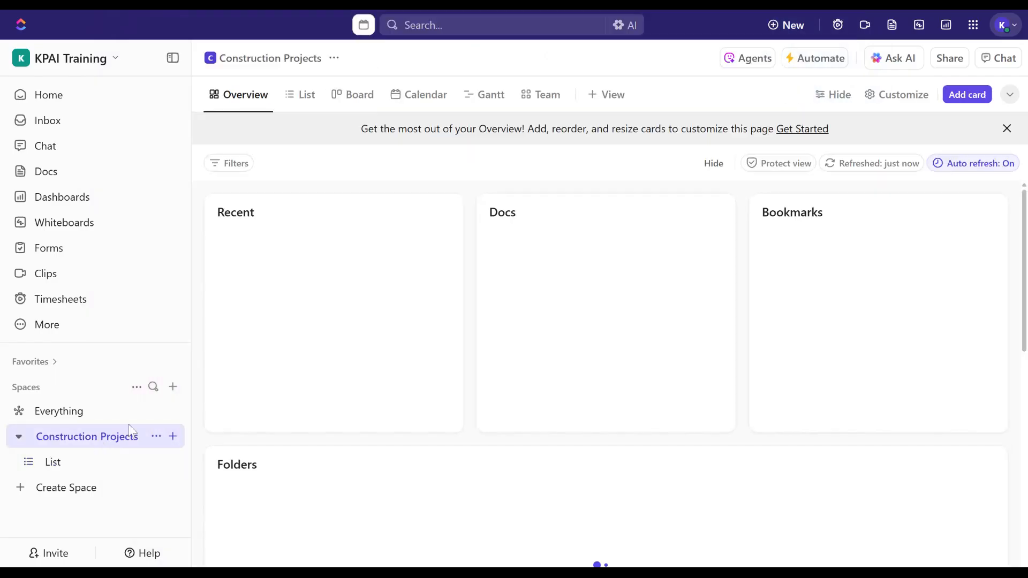
click(623, 28)
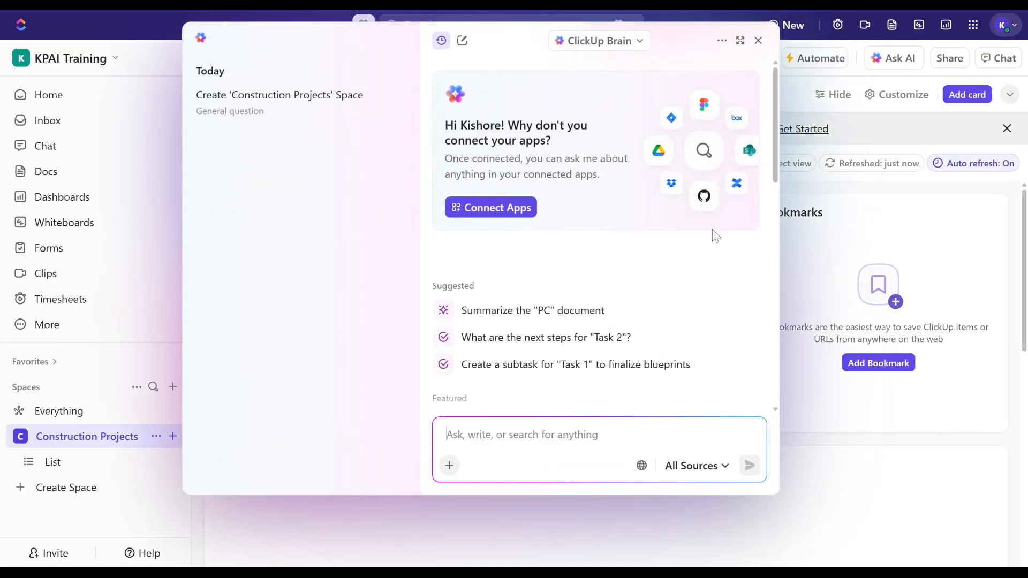
click(725, 467)
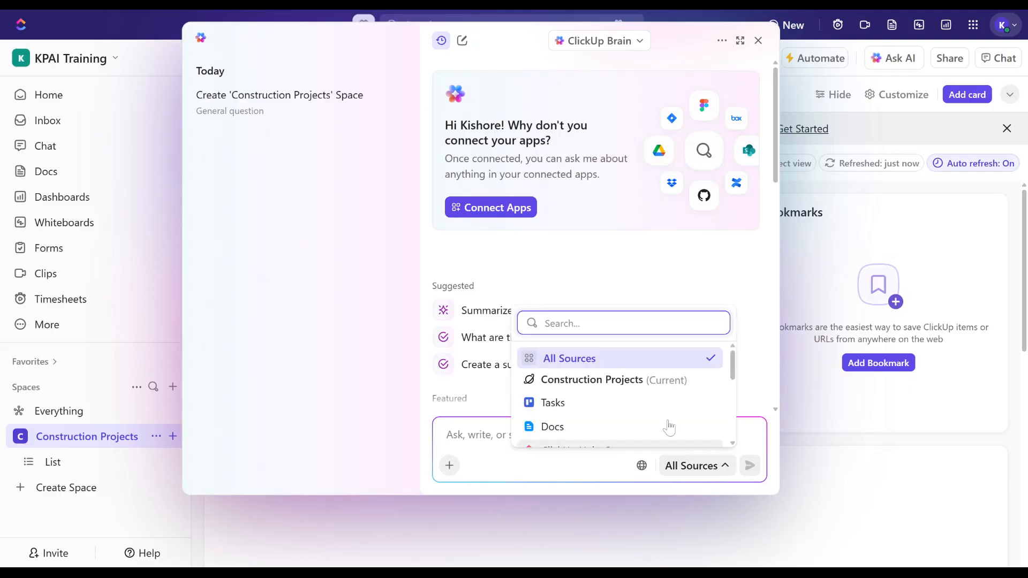
click(639, 380)
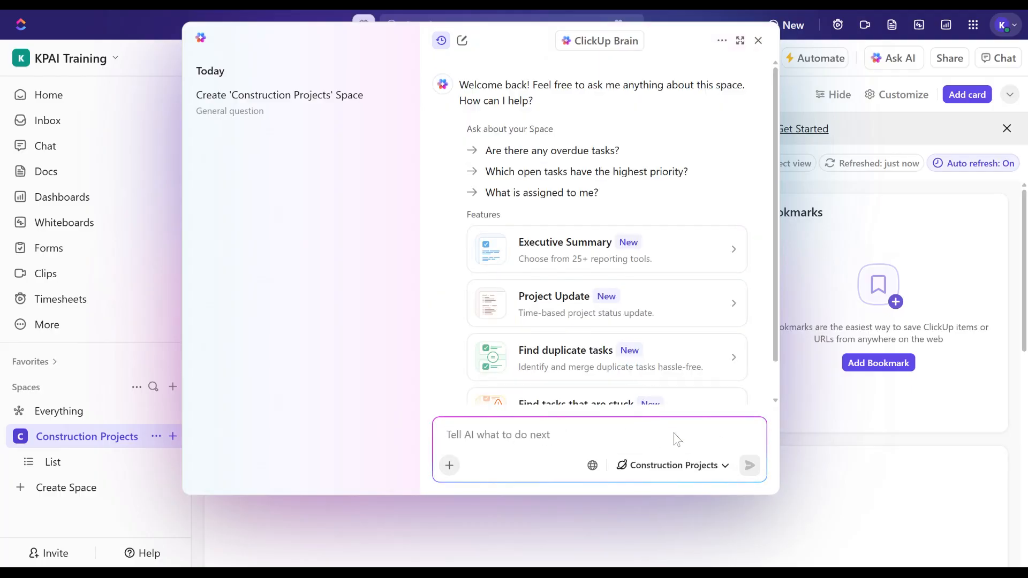
Try to have ClickUp Brain create a list with the prompt "Create a new list called 'New House 1'.", and close the assistant
click(527, 438)
text(Create a new list cal)
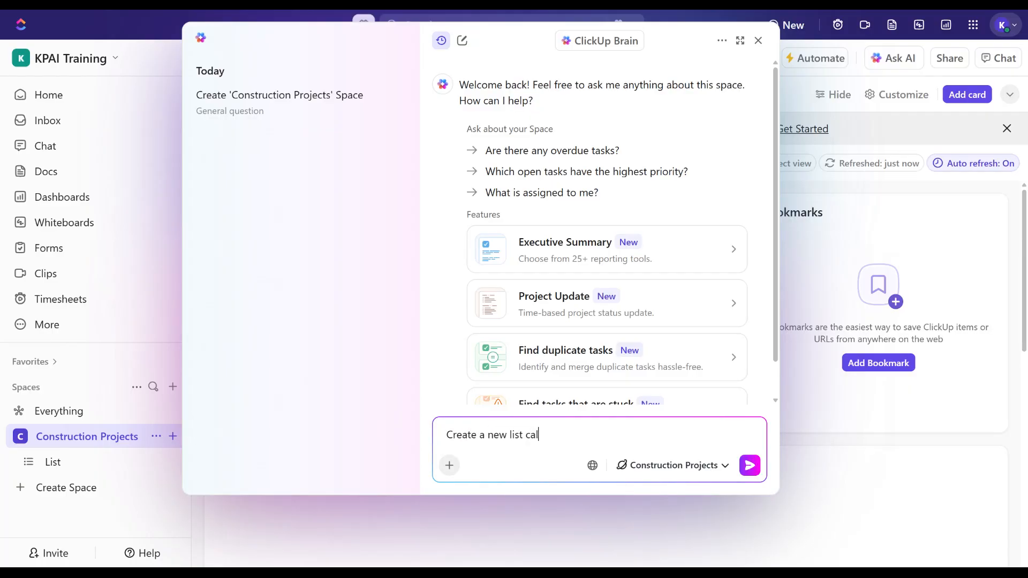
text(led 'New House 1'.)
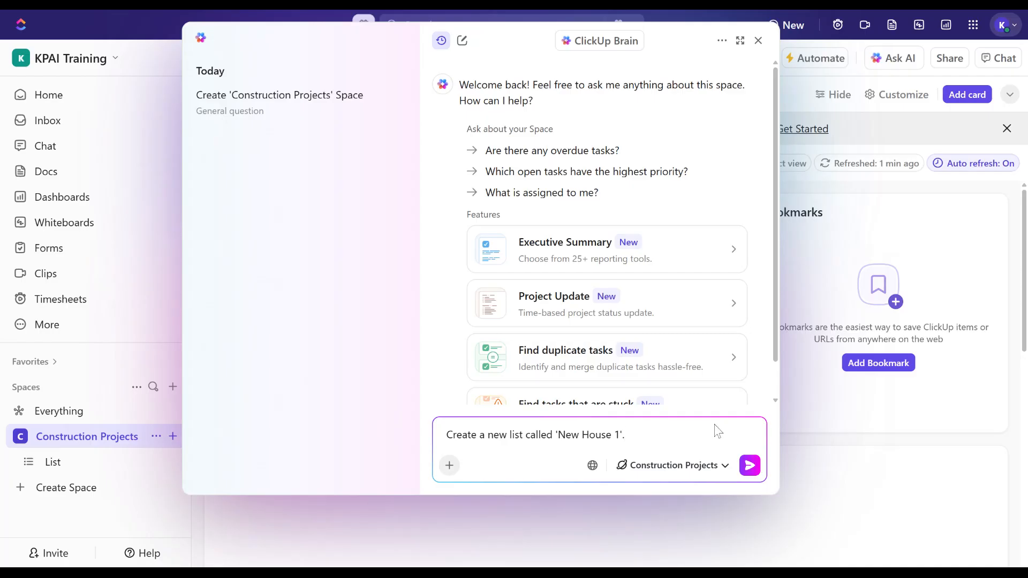
click(750, 465)
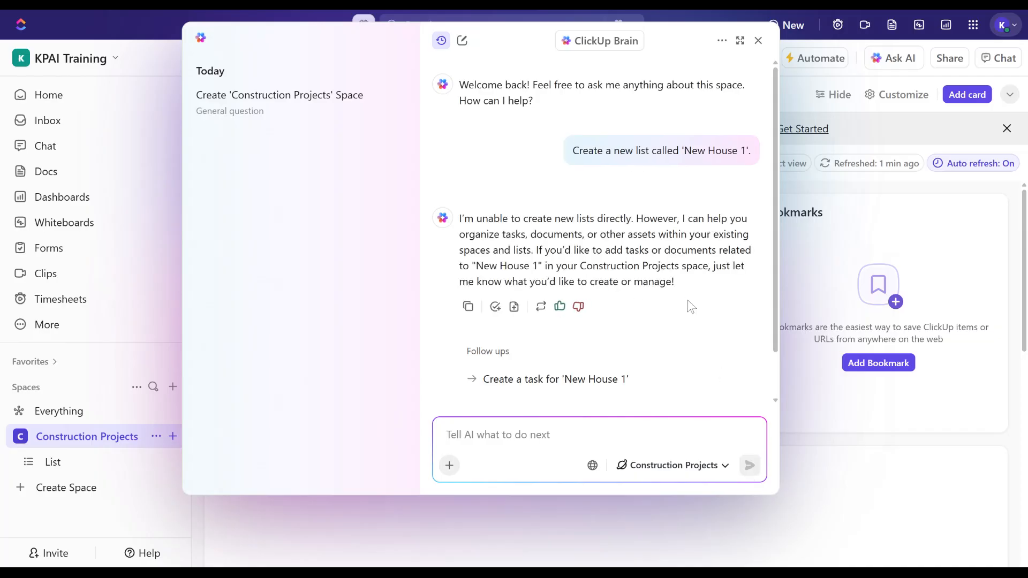
scroll(705, 305, down, 2)
scroll(704, 306, up, 2)
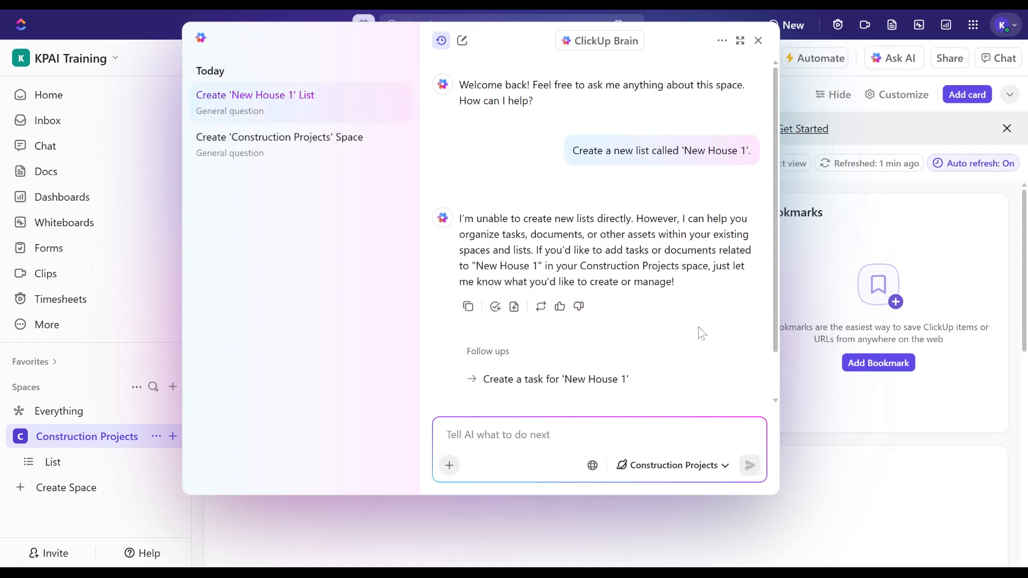
click(758, 40)
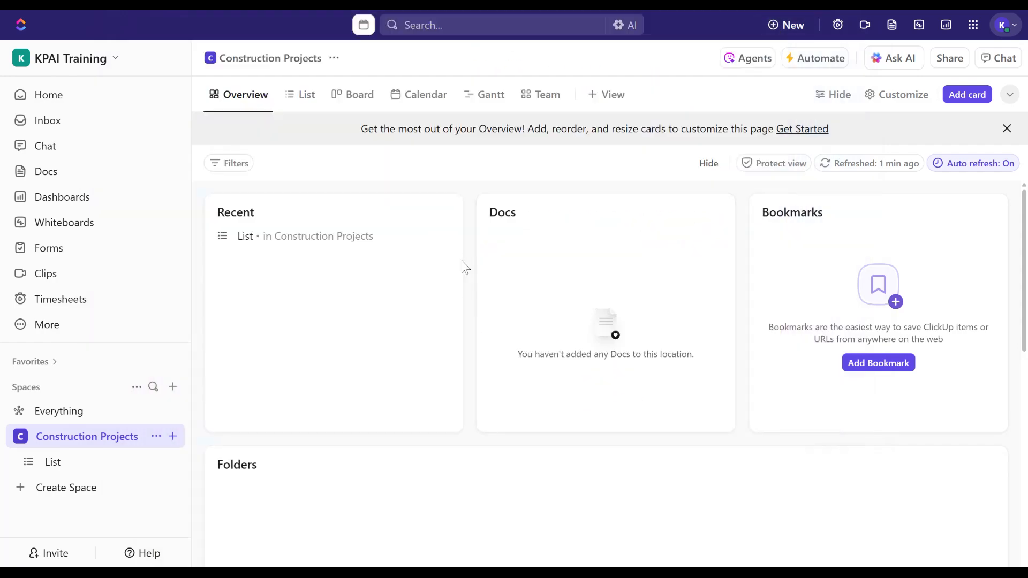
Create a non-private list named "New House 1" in the Construction Projects space
click(174, 437)
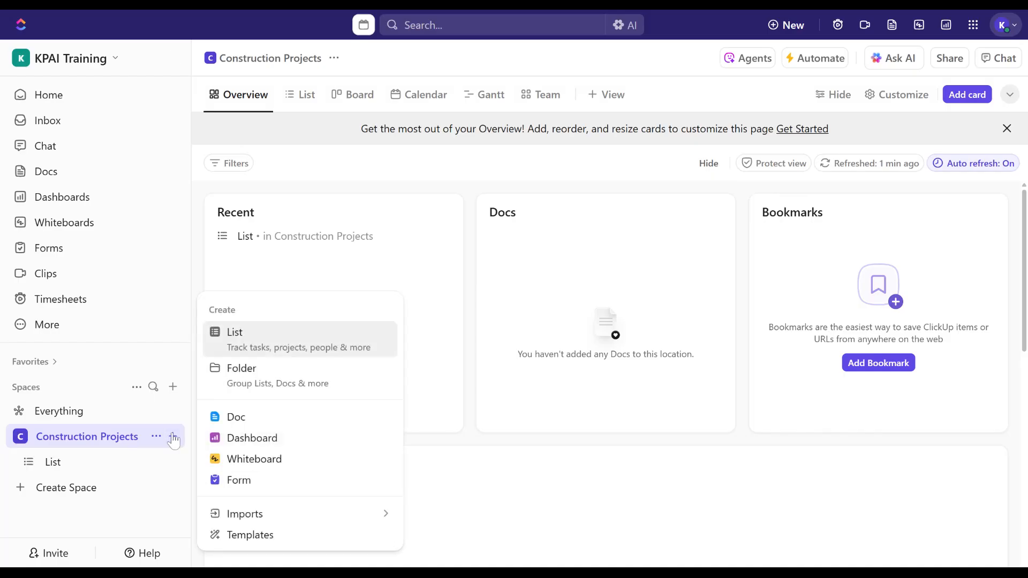
click(255, 339)
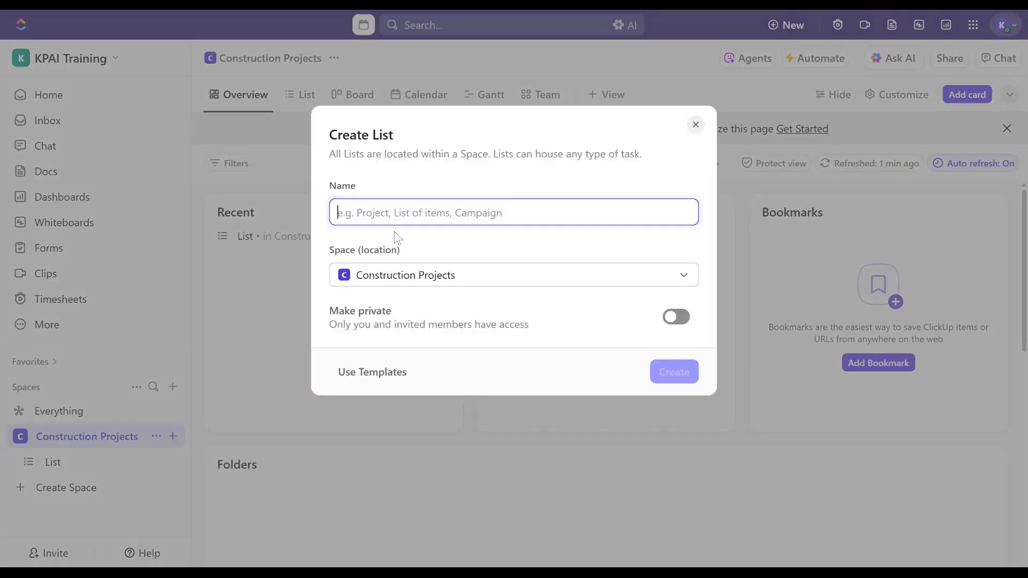
text(New House 1)
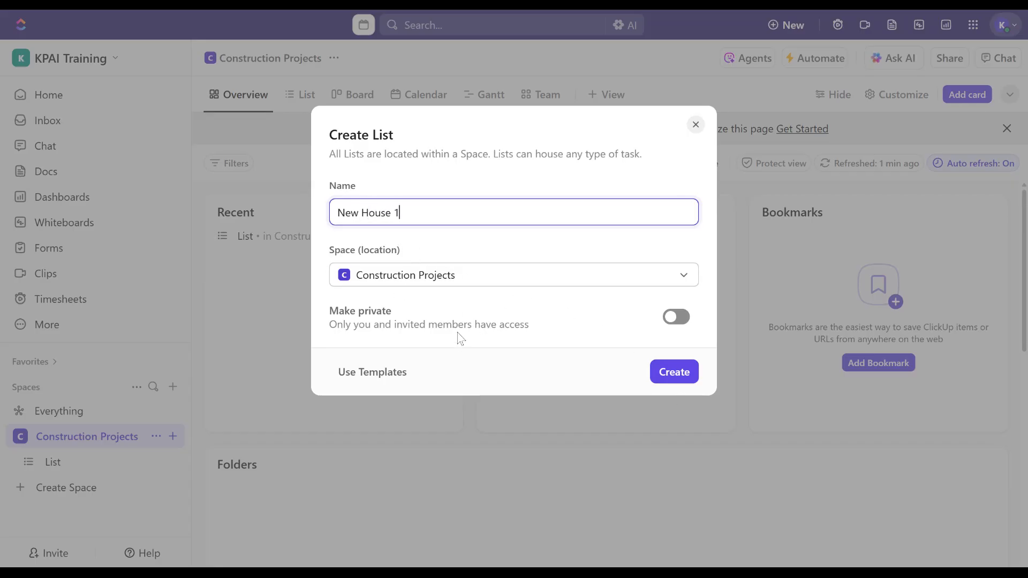
click(661, 374)
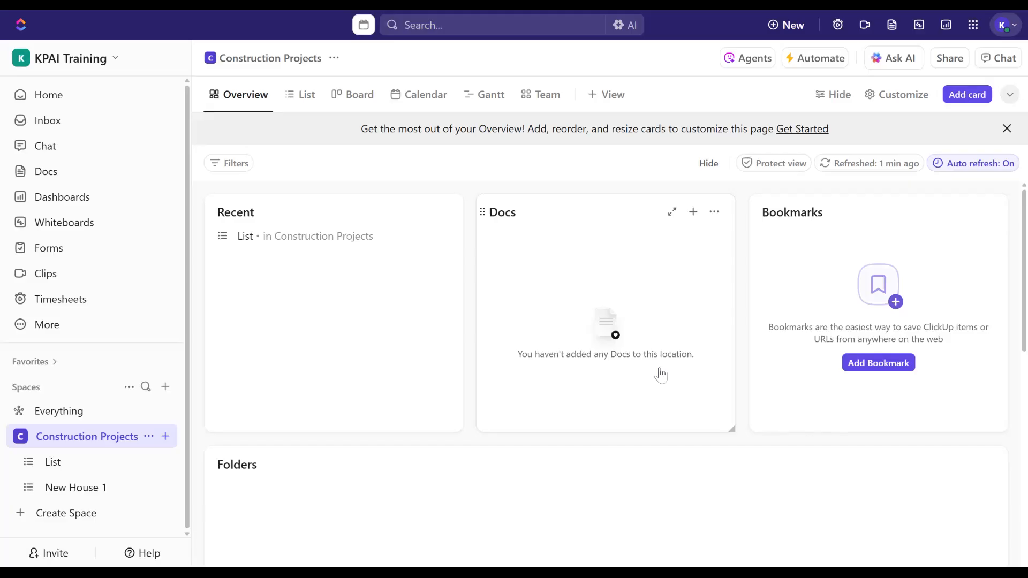